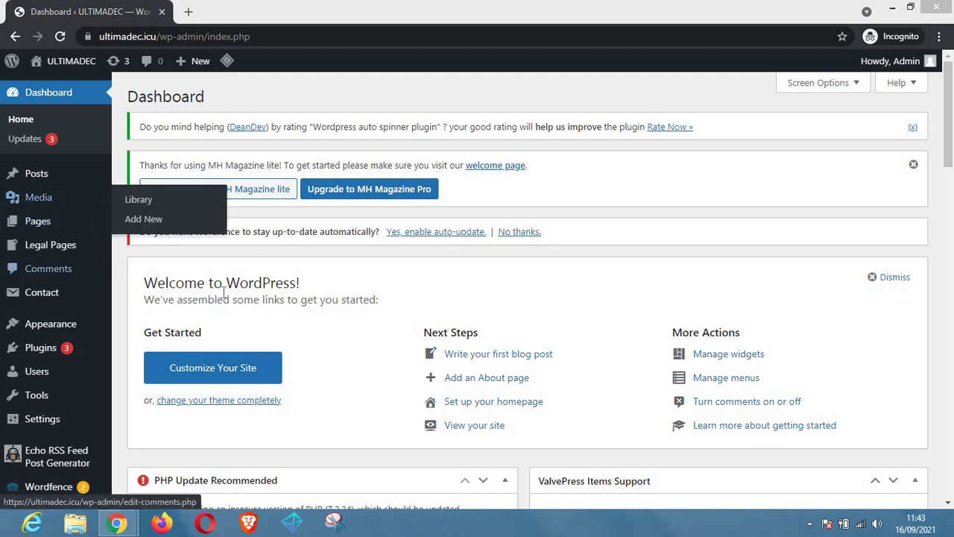
Open the list of all posts, select every listed post and review the available bulk actions.
{"action": "mouse_move", "coordinate": [102, 180]}
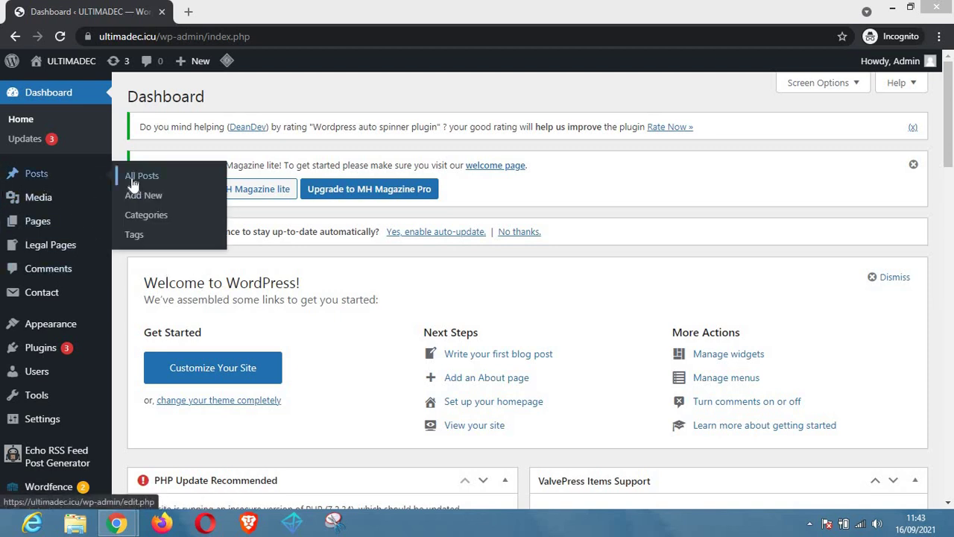
{"action": "left_click", "coordinate": [131, 176]}
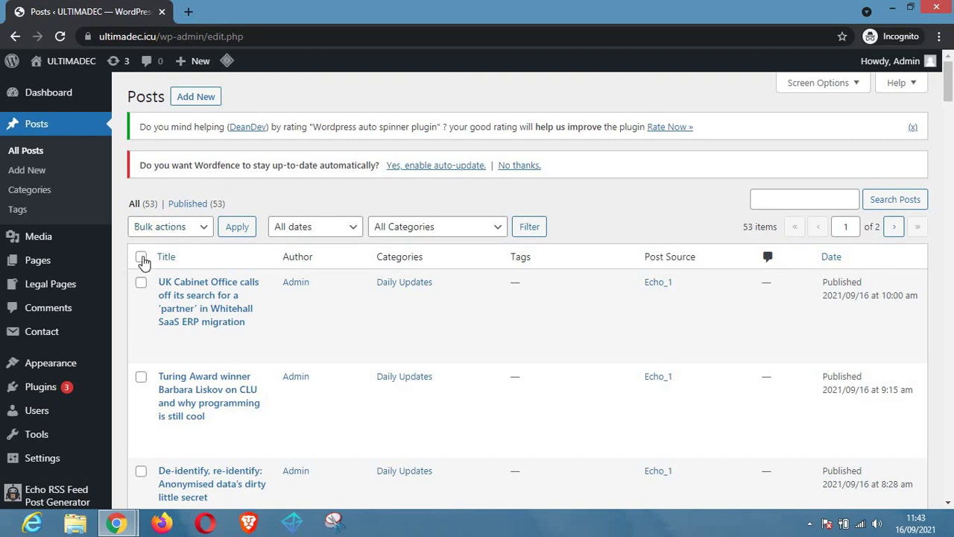
{"action": "left_click", "coordinate": [141, 257]}
{"action": "left_click", "coordinate": [170, 227]}
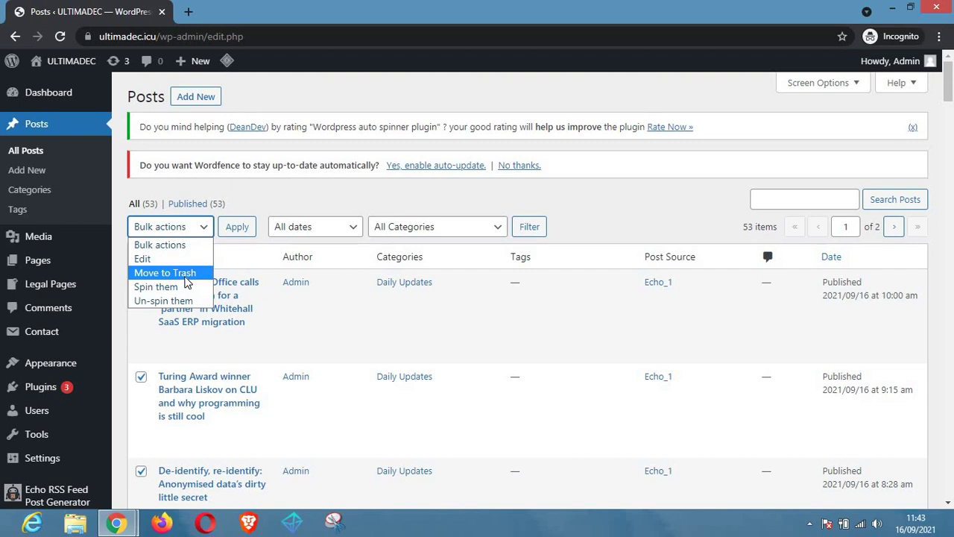
{"action": "left_click", "coordinate": [269, 210]}
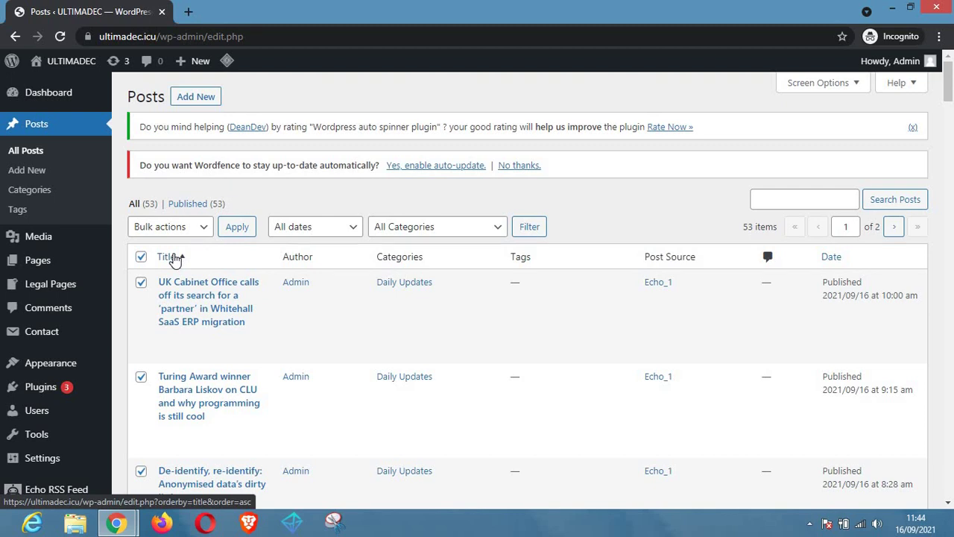
Add a new page from the list of pages and dismiss the block editor welcome guide.
{"action": "mouse_move", "coordinate": [88, 278]}
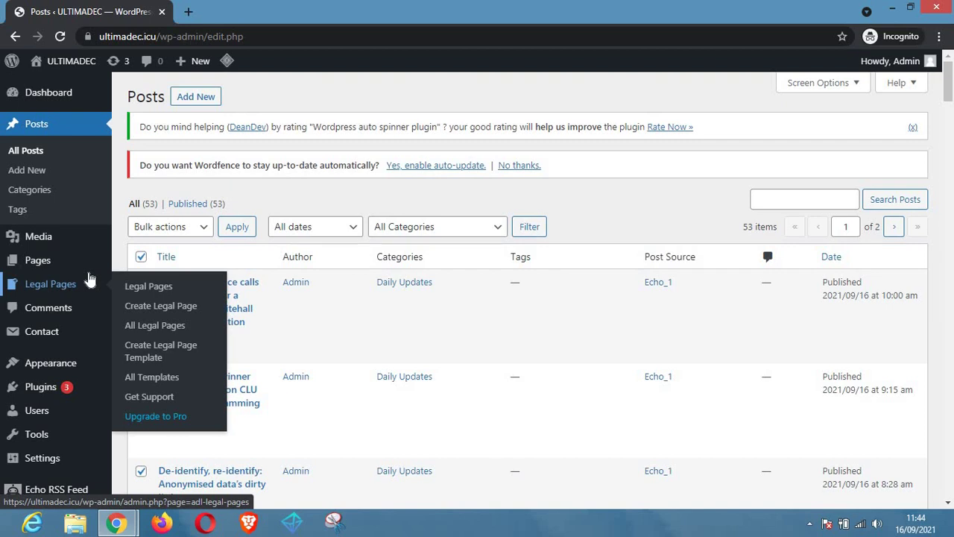
{"action": "mouse_move", "coordinate": [58, 267]}
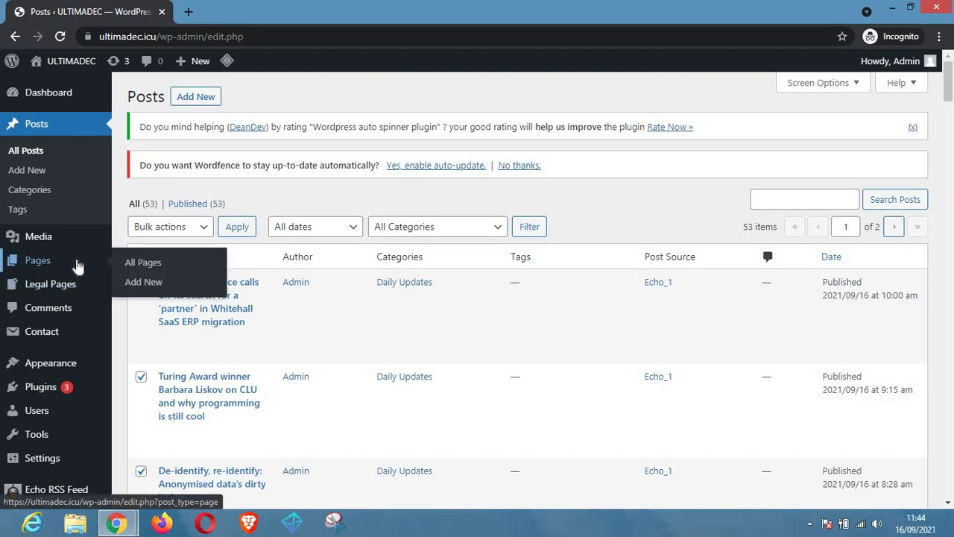
{"action": "left_click", "coordinate": [141, 283]}
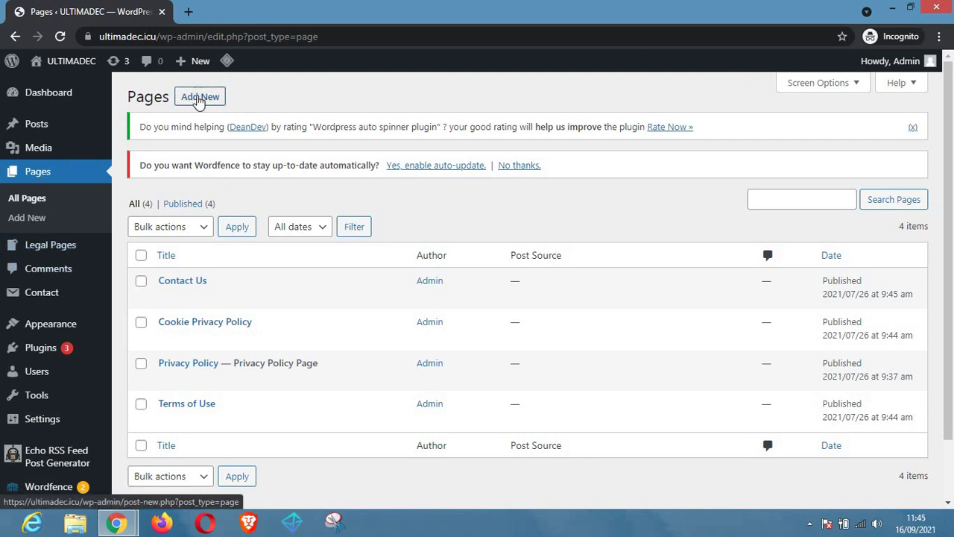
{"action": "left_click", "coordinate": [197, 99]}
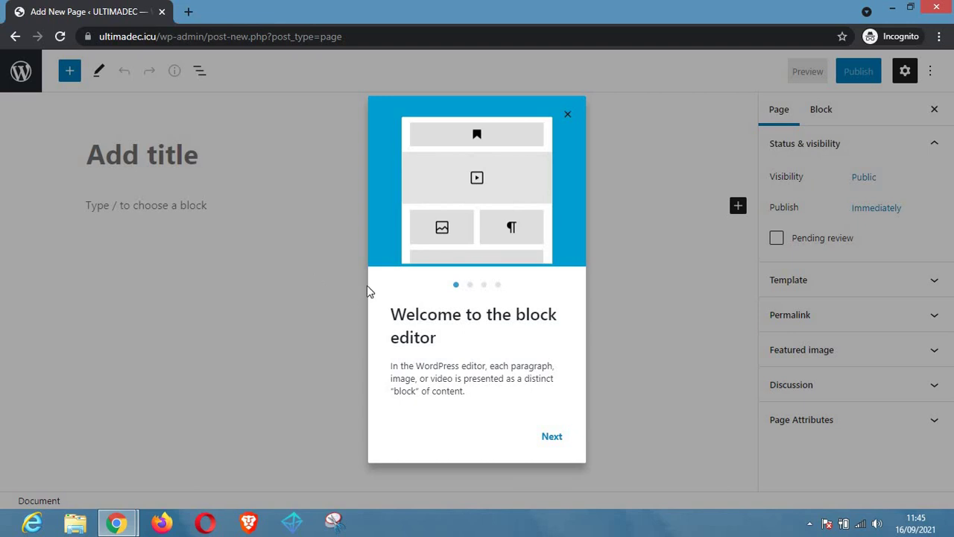
{"action": "left_click", "coordinate": [568, 115]}
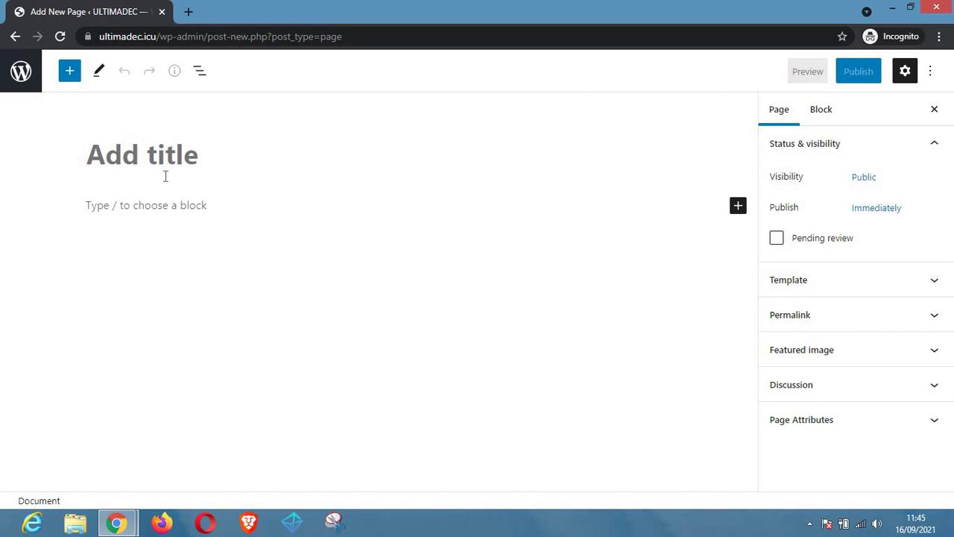
Enter "About Us" as the title of the new page.
{"action": "type", "text": "A"}
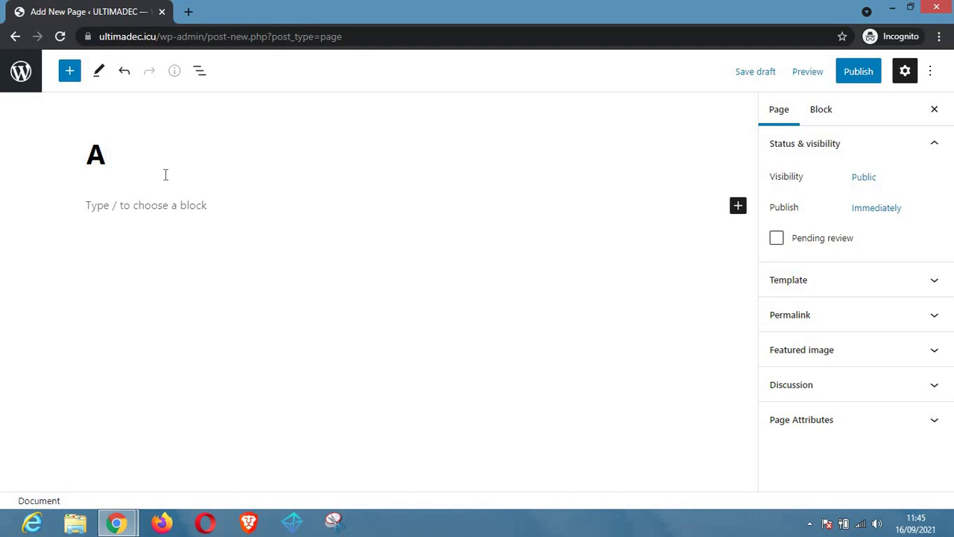
{"action": "type", "text": "bout"}
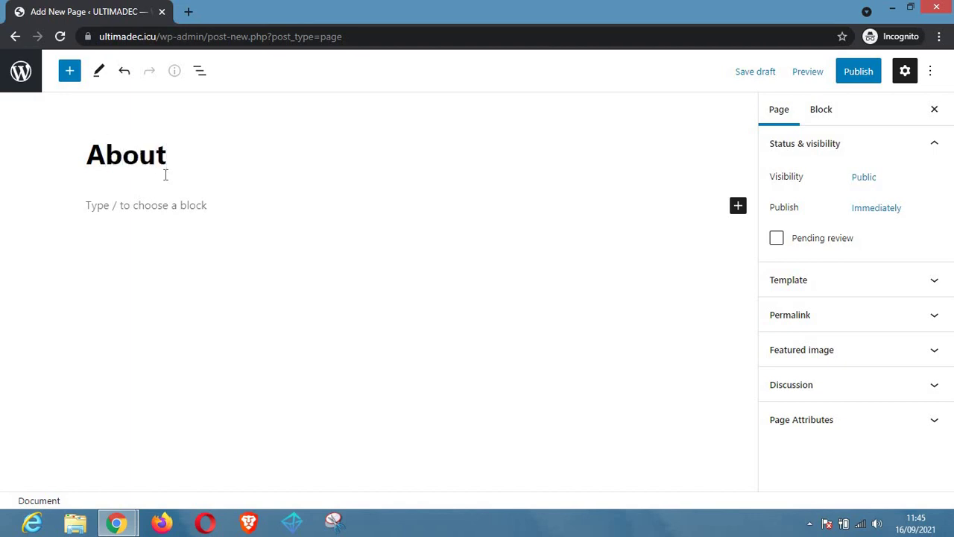
{"action": "type", "text": " Us"}
{"action": "left_click_drag", "start_coordinate": [231, 156], "coordinate": [57, 175]}
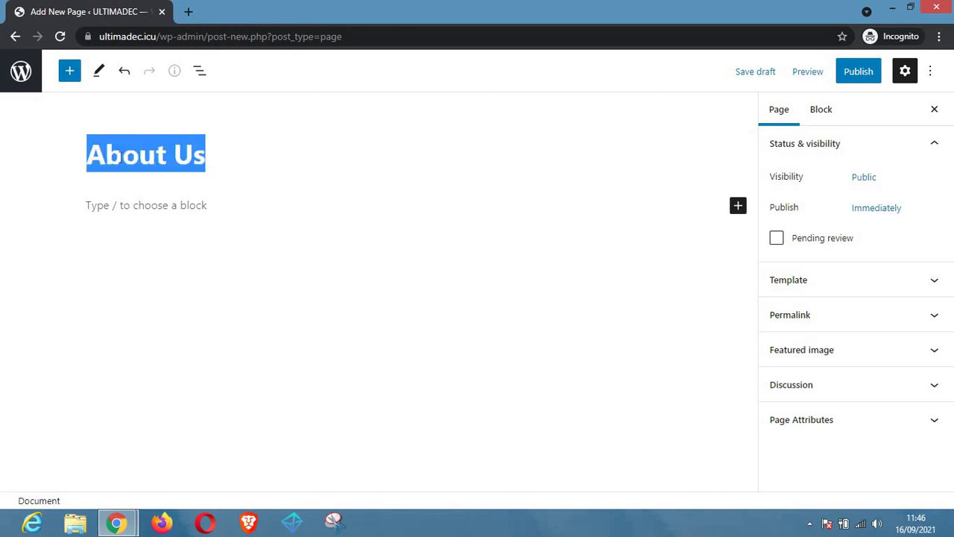
{"action": "left_click", "coordinate": [243, 156]}
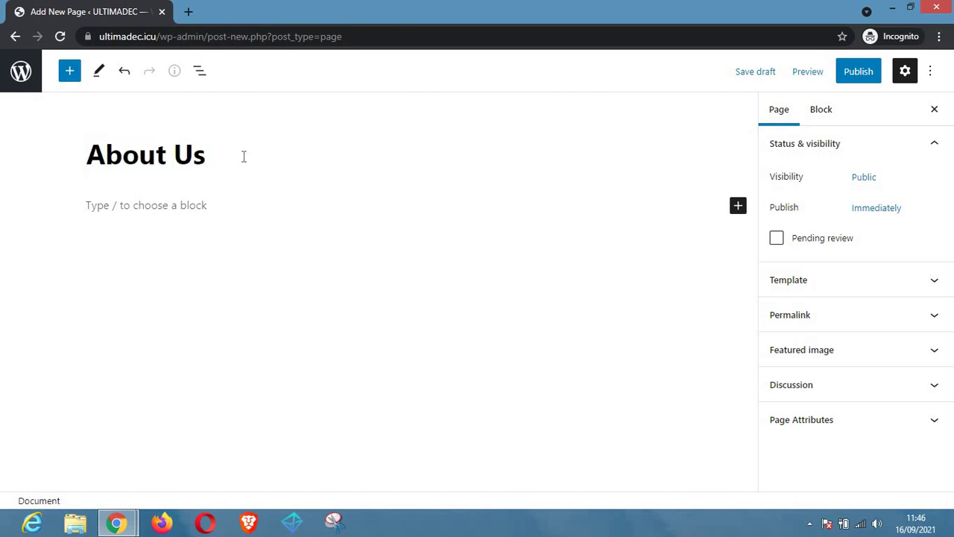
Change the page title to "About Me".
{"action": "key", "text": "BackSpace"}
{"action": "key", "text": "BackSpace"}
{"action": "key", "text": "BackSpace"}
{"action": "left_click_drag", "start_coordinate": [67, 182], "coordinate": [158, 171]}
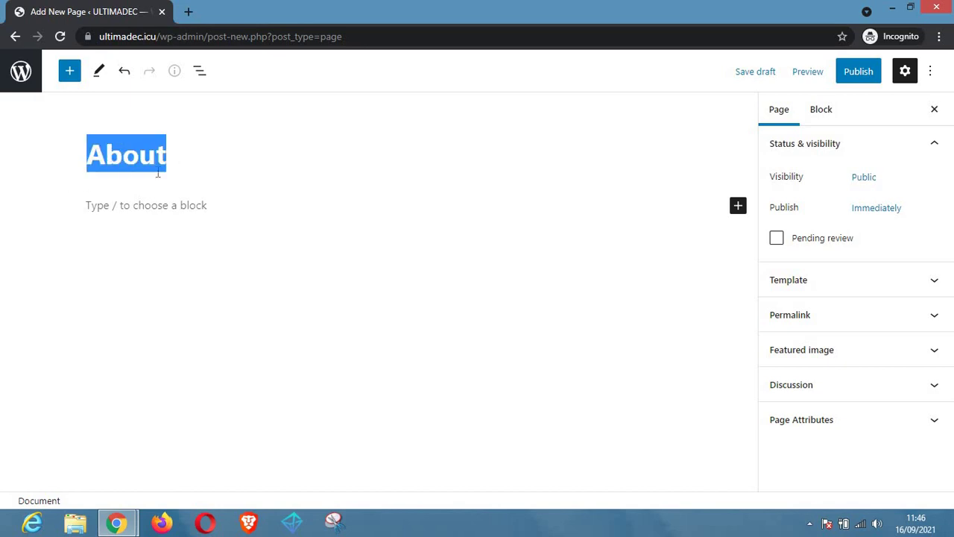
{"action": "left_click", "coordinate": [238, 162]}
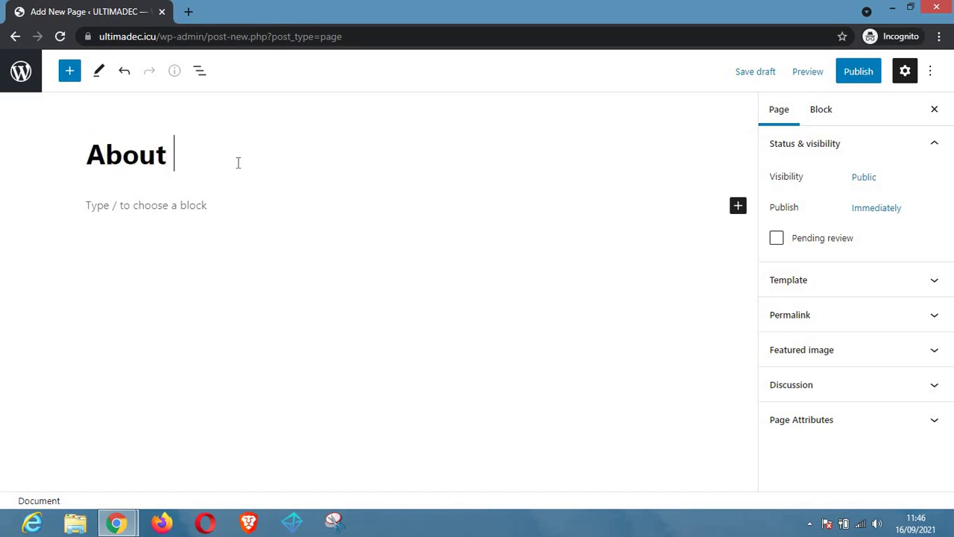
{"action": "type", "text": "Me"}
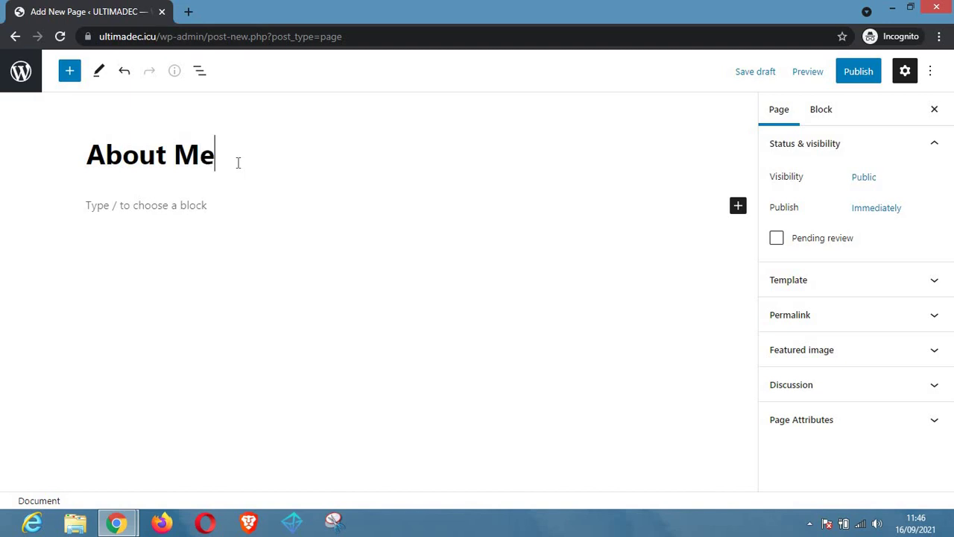
{"action": "left_click", "coordinate": [229, 216]}
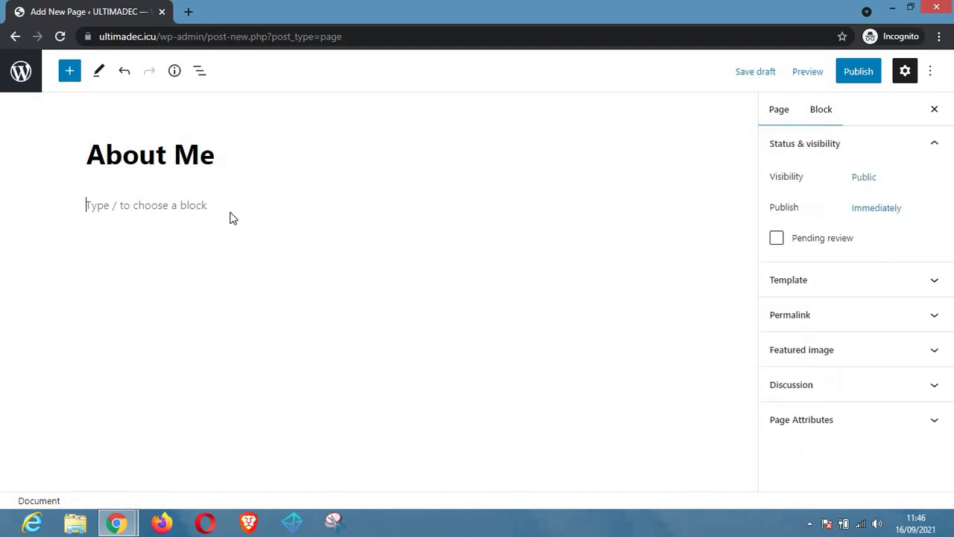
Change the page title back to "About Us".
{"action": "left_click", "coordinate": [221, 162]}
{"action": "key", "text": "BackSpace"}
{"action": "key", "text": "BackSpace"}
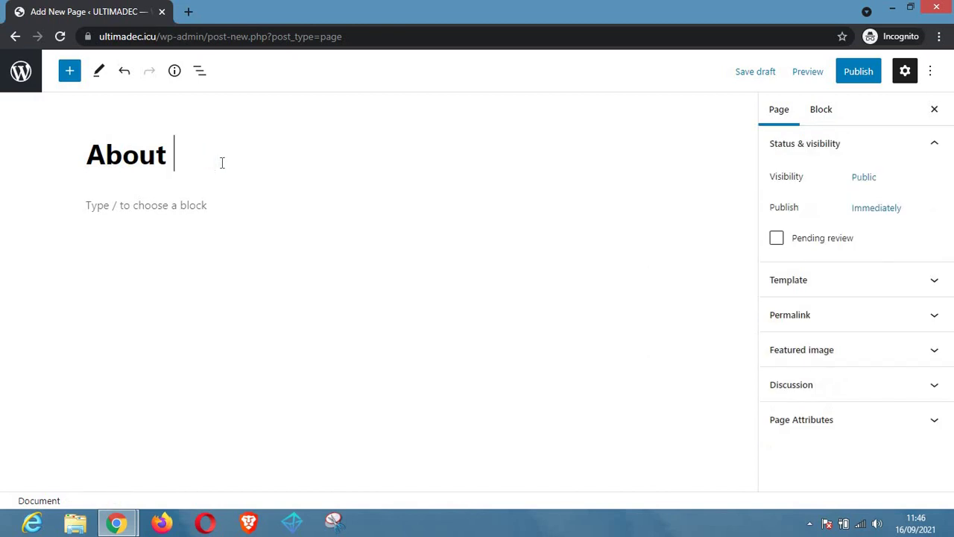
{"action": "type", "text": "U"}
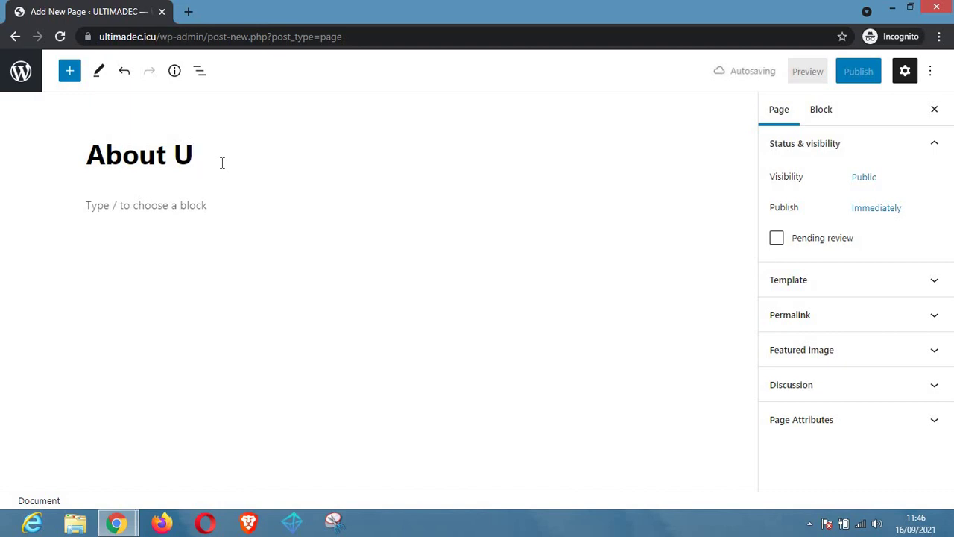
{"action": "type", "text": "s"}
{"action": "left_click_drag", "start_coordinate": [216, 158], "coordinate": [64, 171]}
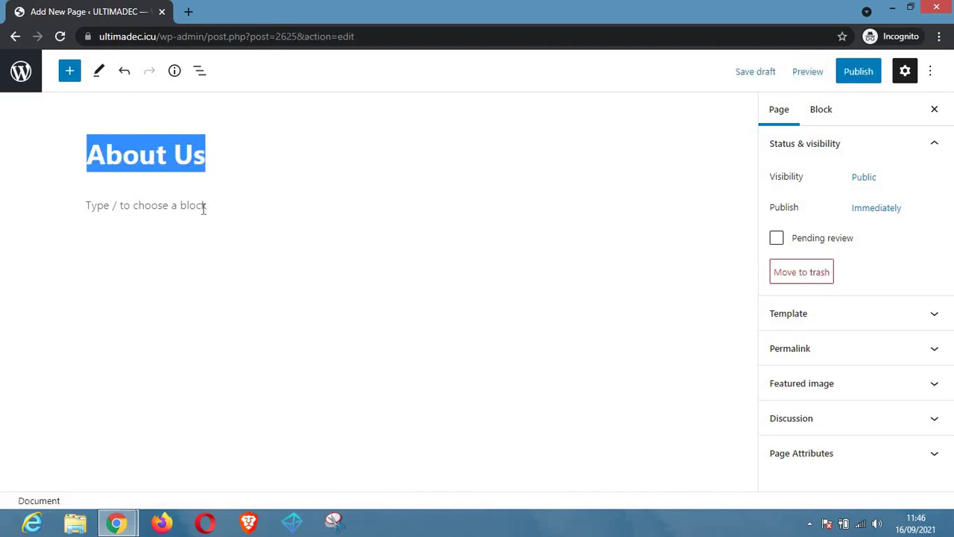
Write the body paragraph "ultimadec.icu is designed to provide quality content about automobiles like cars, bikes".
{"action": "left_click", "coordinate": [49, 207]}
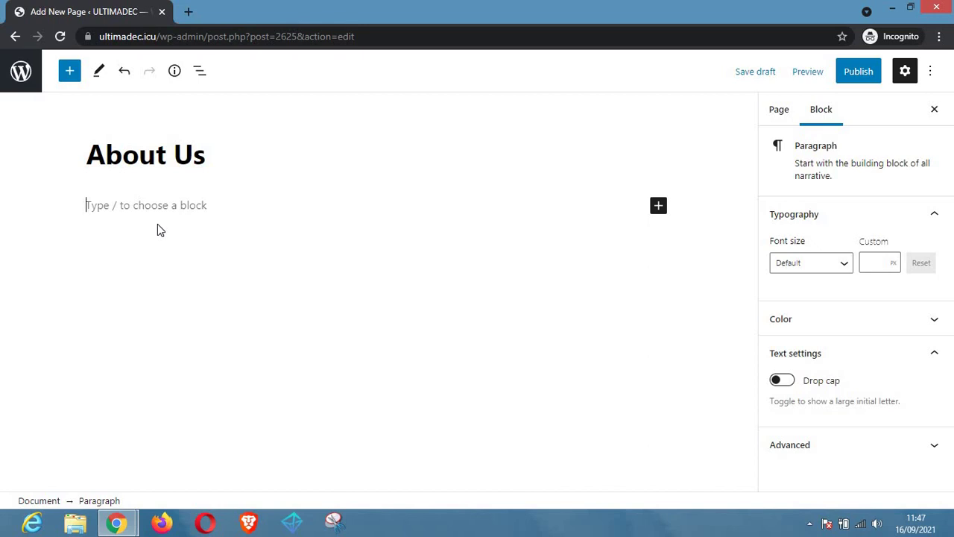
{"action": "type", "text": "ulti"}
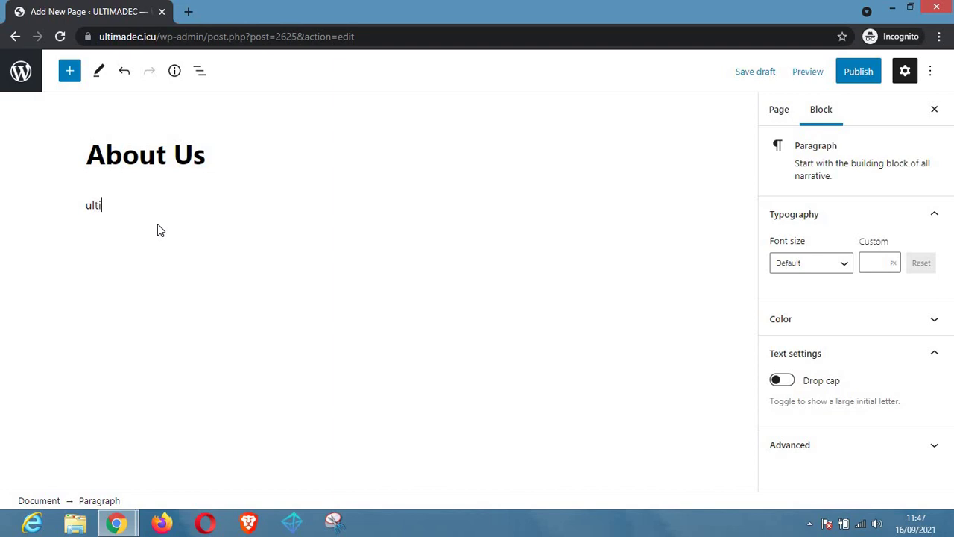
{"action": "type", "text": "madec.icu"}
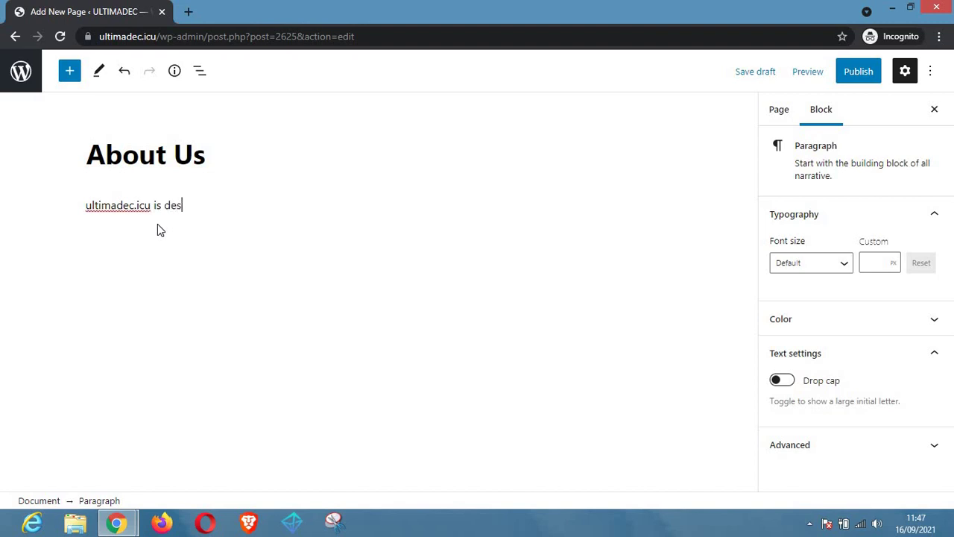
{"action": "type", "text": "is designed to provide "}
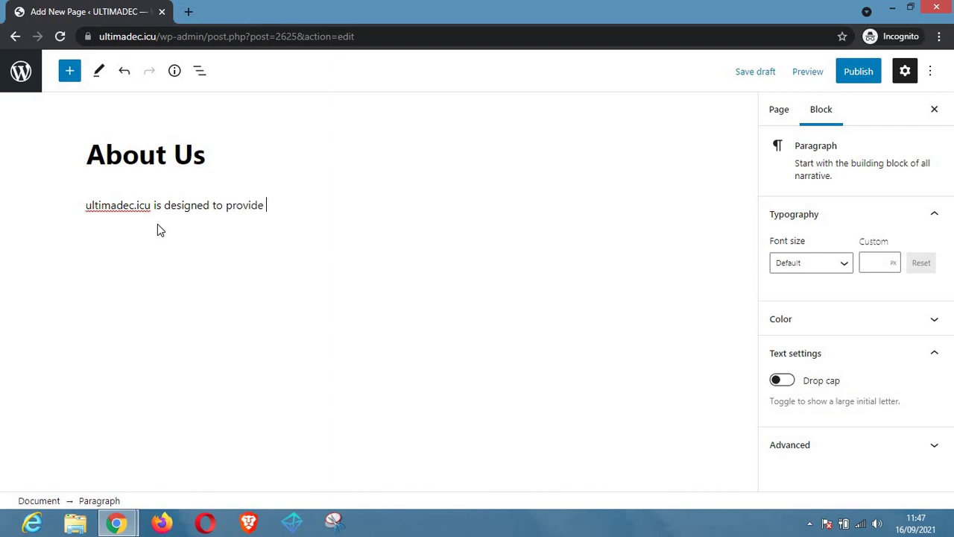
{"action": "type", "text": "quality content"}
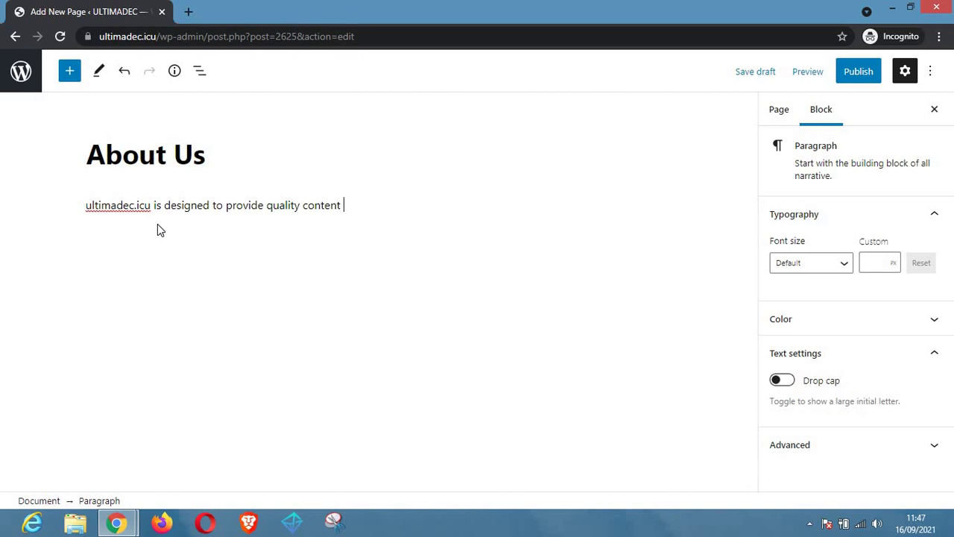
{"action": "type", "text": "a"}
{"action": "type", "text": "b"}
{"action": "type", "text": "out "}
{"action": "type", "text": "auto"}
{"action": "type", "text": "mobil"}
{"action": "type", "text": "es."}
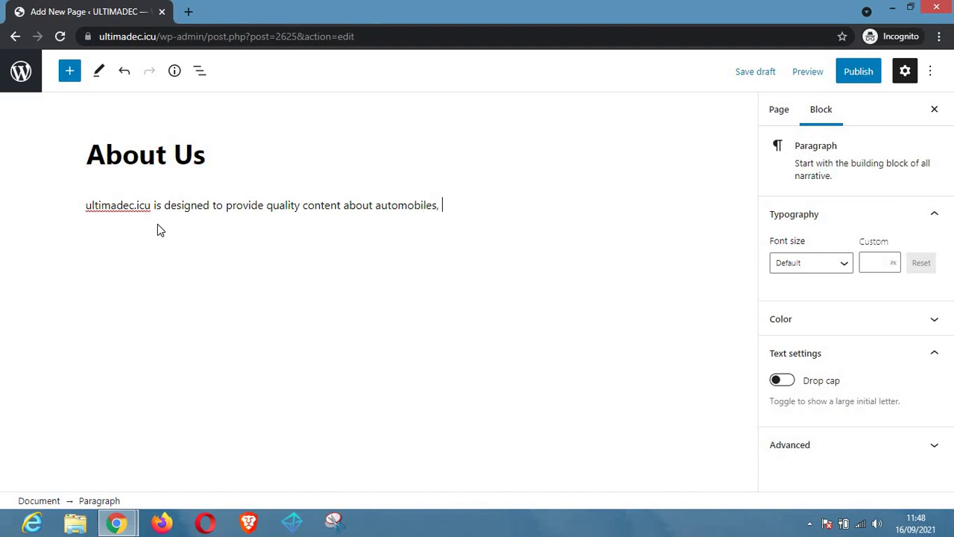
{"action": "key", "text": "BackSpace"}
{"action": "type", "text": "like cars, bikes"}
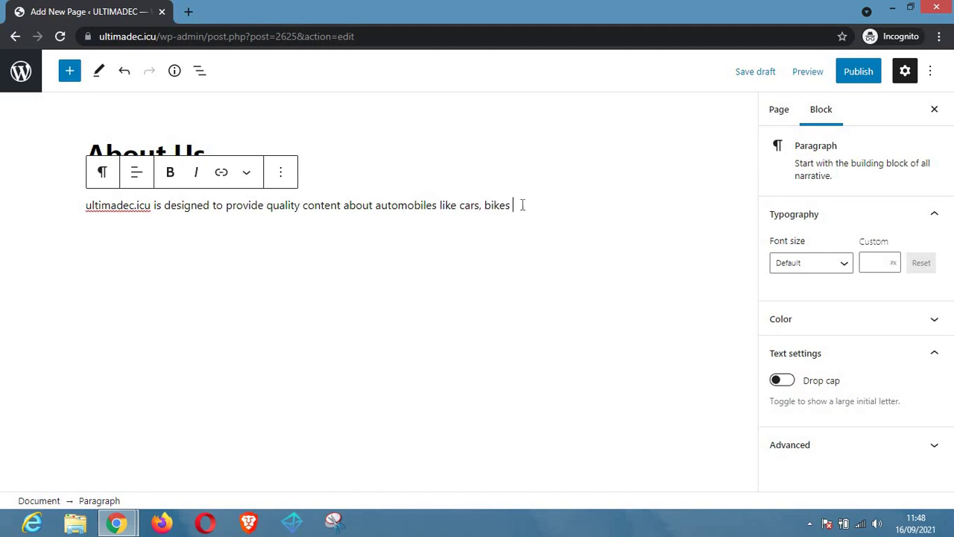
Delete all the text of the body paragraph.
{"action": "left_click_drag", "start_coordinate": [522, 205], "coordinate": [62, 194]}
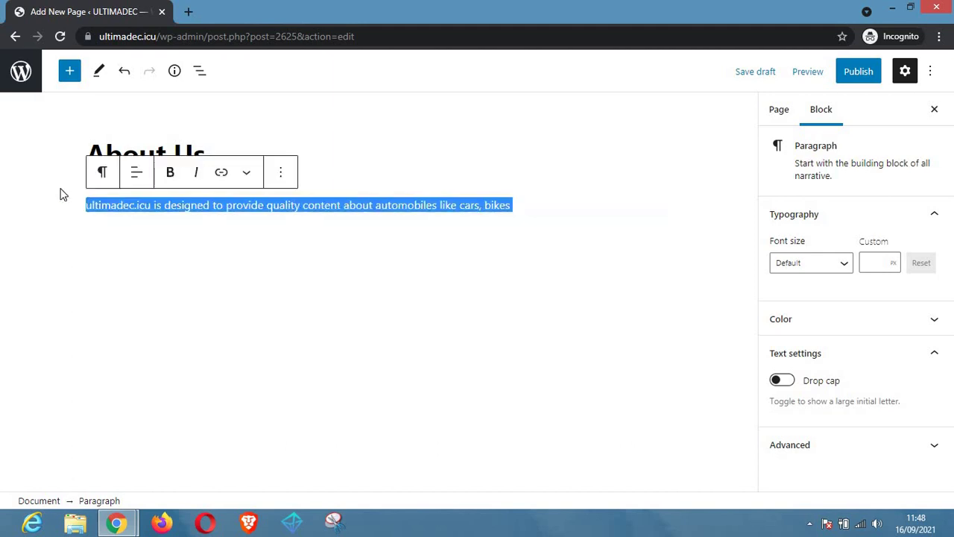
{"action": "key", "text": "BackSpace"}
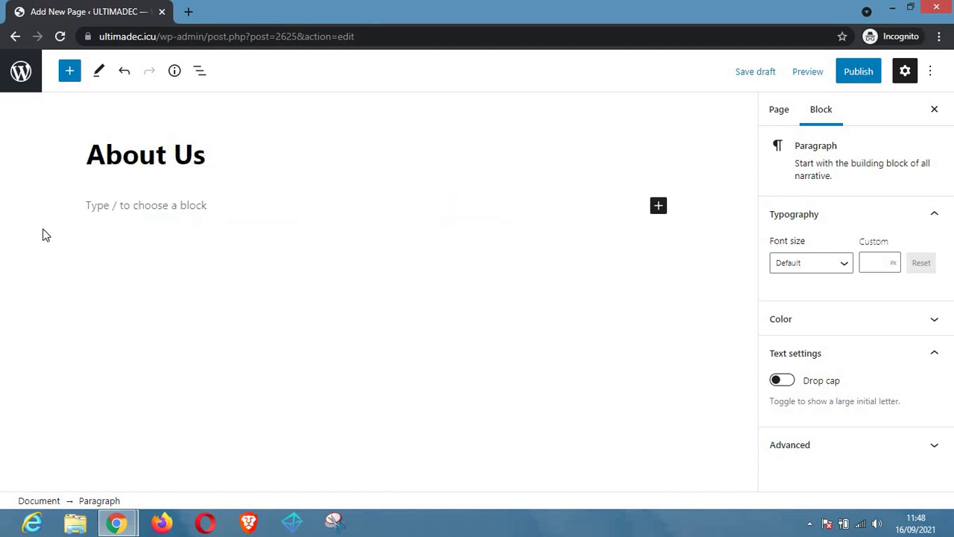
Retitle the page "About Me" and place the cursor in the empty body paragraph.
{"action": "left_click", "coordinate": [208, 162]}
{"action": "key", "text": "BackSpace"}
{"action": "key", "text": "BackSpace"}
{"action": "key", "text": "BackSpace"}
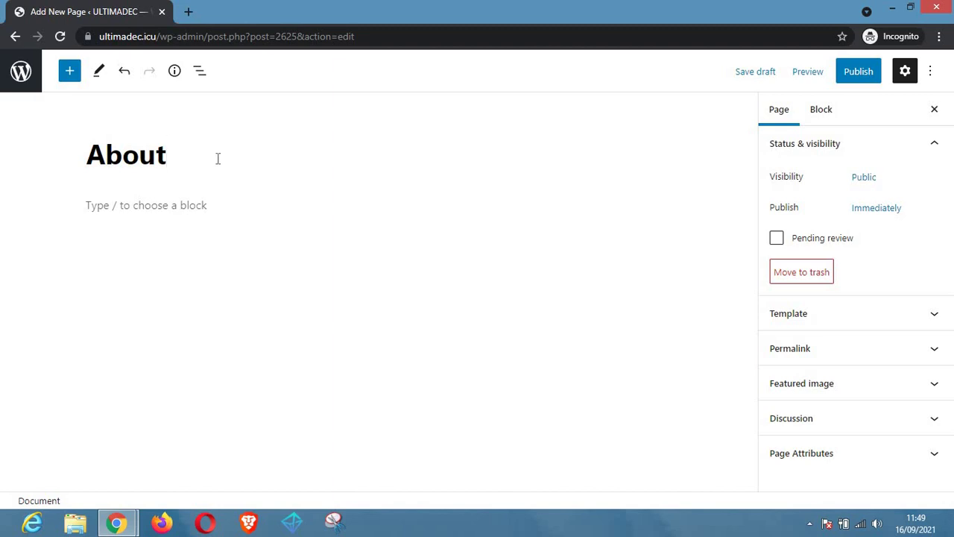
{"action": "left_click", "coordinate": [176, 205]}
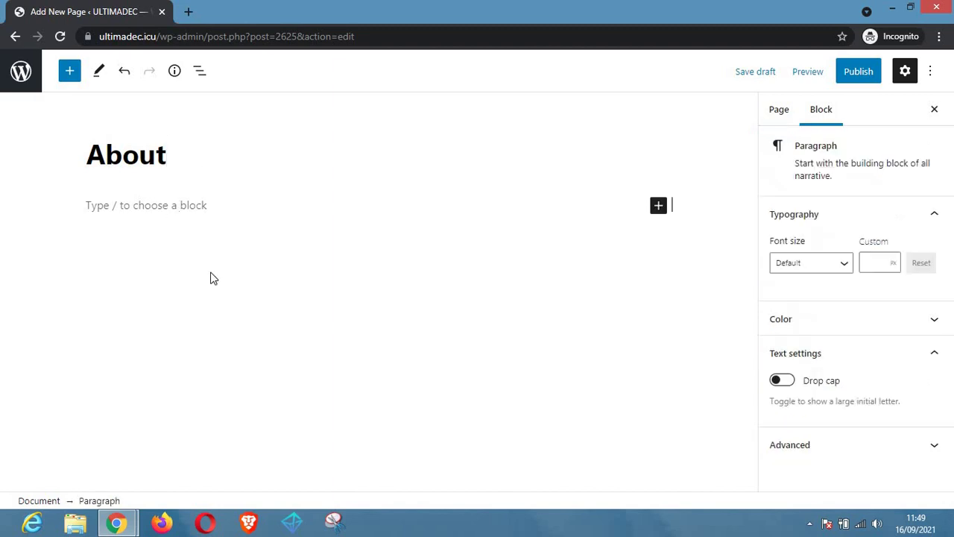
{"action": "left_click", "coordinate": [210, 157]}
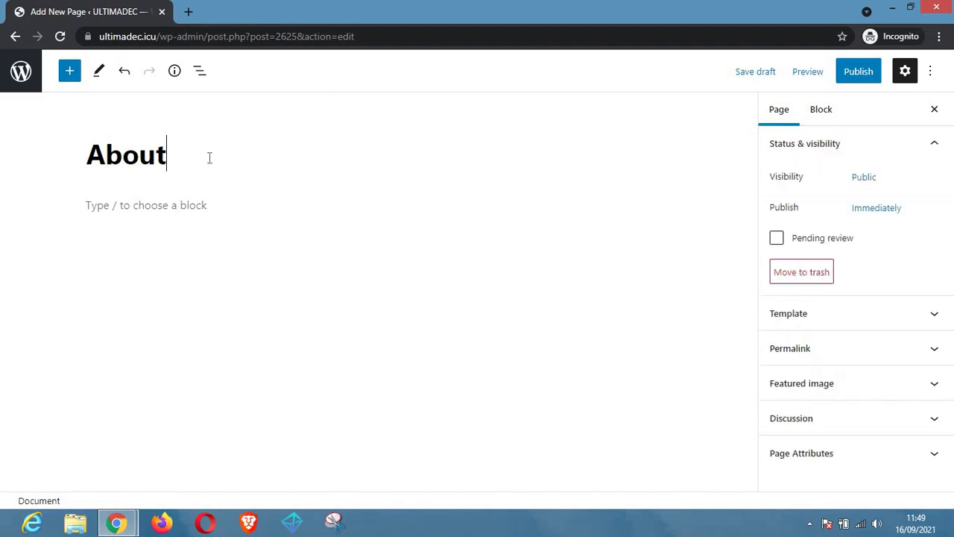
{"action": "type", "text": "Me"}
{"action": "left_click", "coordinate": [206, 205]}
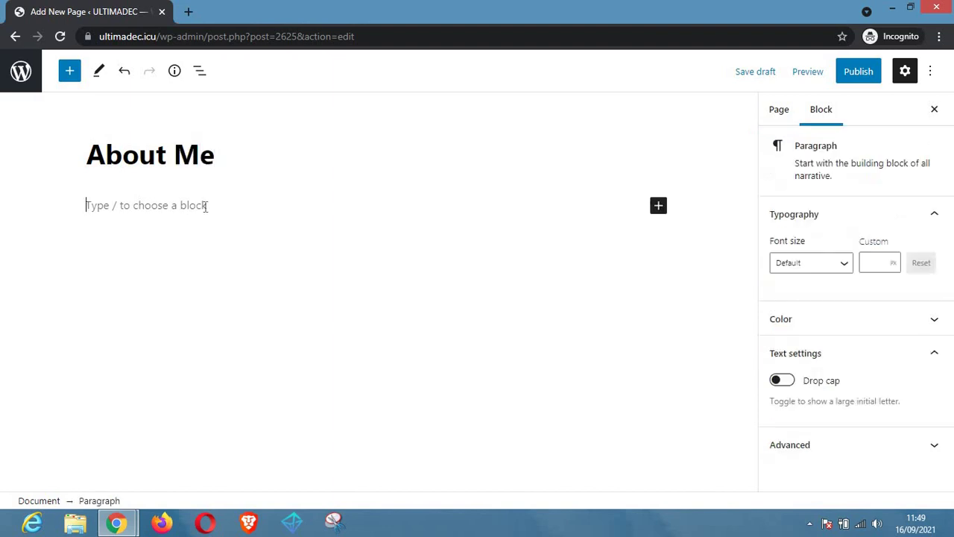